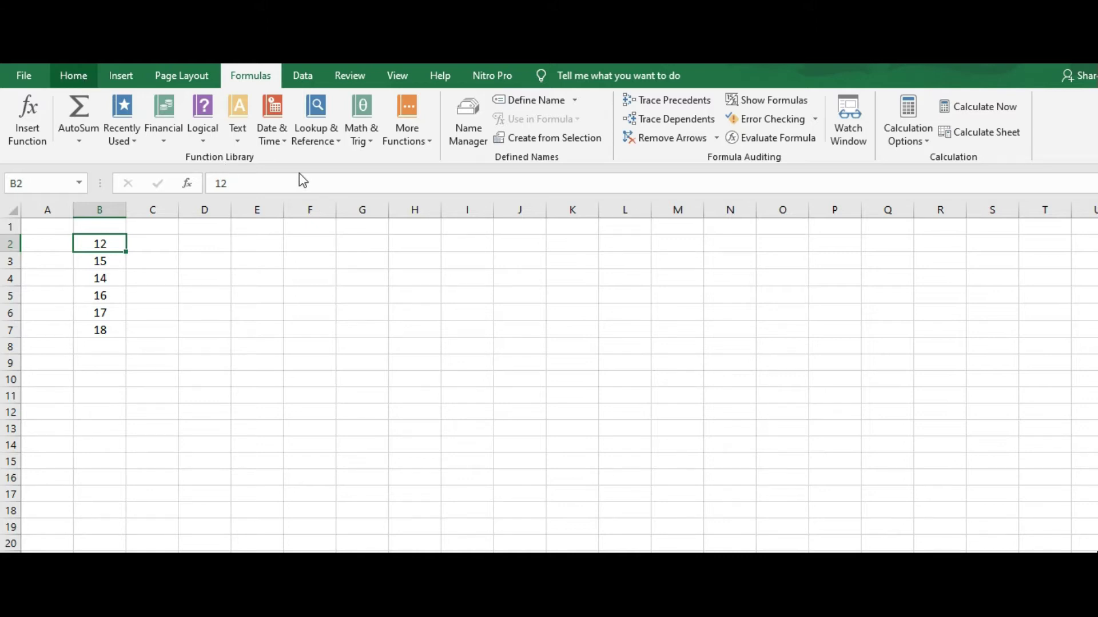
- Look through the function library's categories, including Financial, Logical, Text, Date & Time, Lookup & Reference and the additional Web functions
{"action": "left_click", "coordinate": [73, 75]}
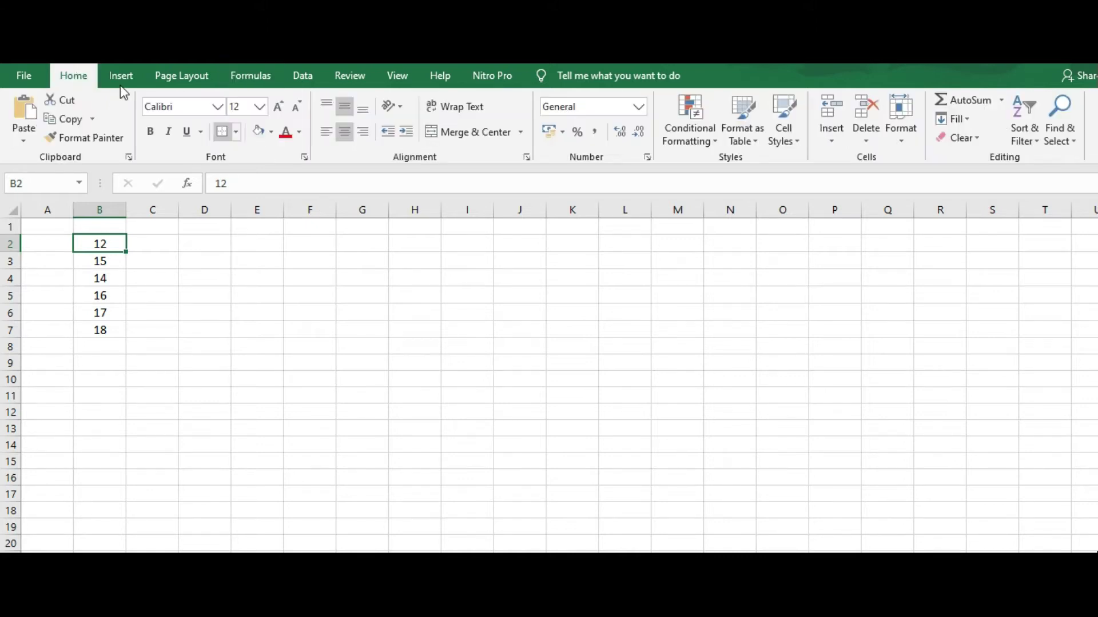
{"action": "left_click", "coordinate": [249, 77]}
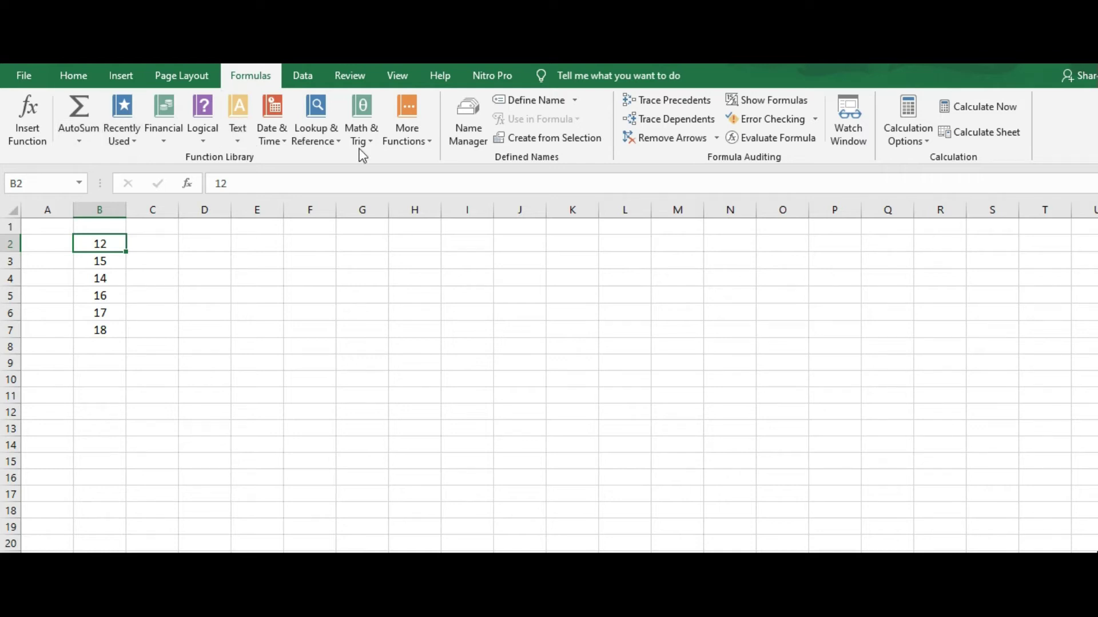
{"action": "left_click", "coordinate": [172, 142]}
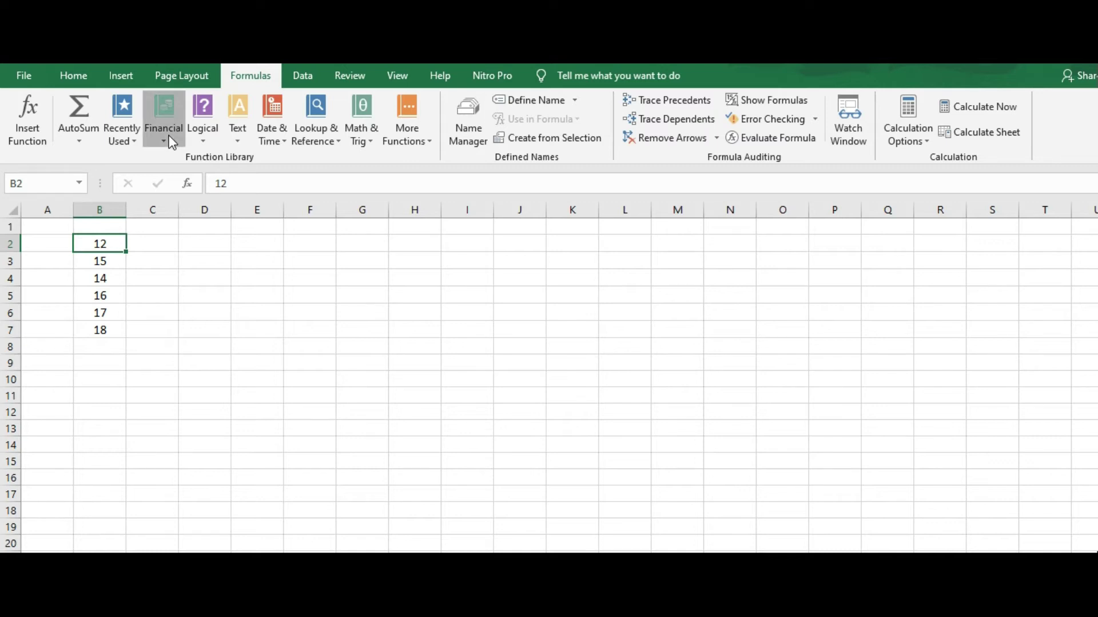
{"action": "left_click", "coordinate": [208, 137]}
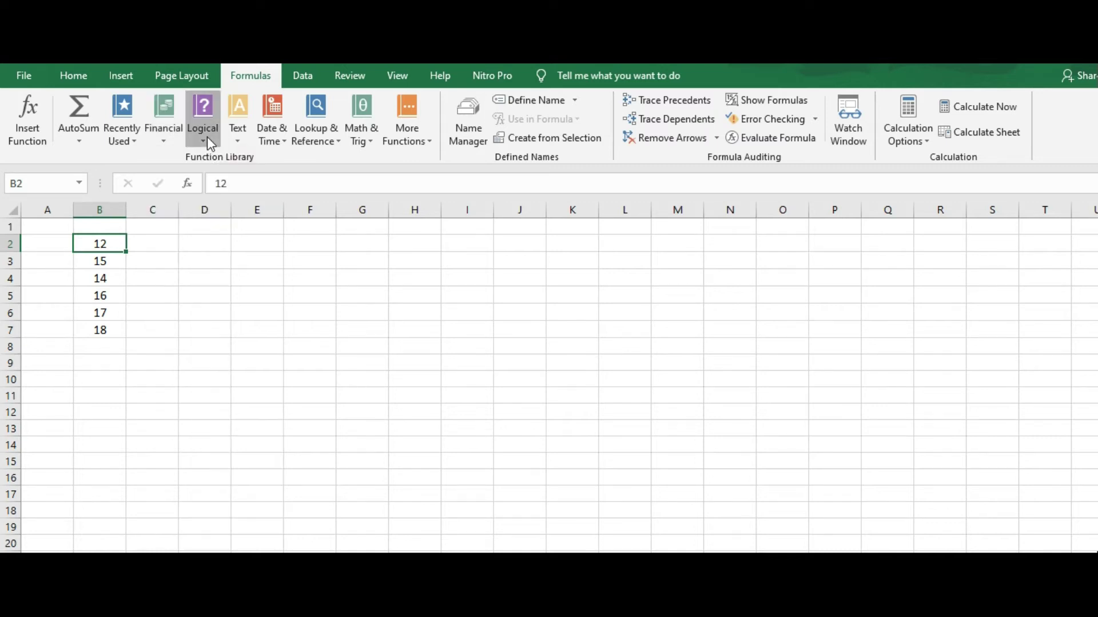
{"action": "left_click", "coordinate": [240, 138]}
{"action": "left_click", "coordinate": [277, 143]}
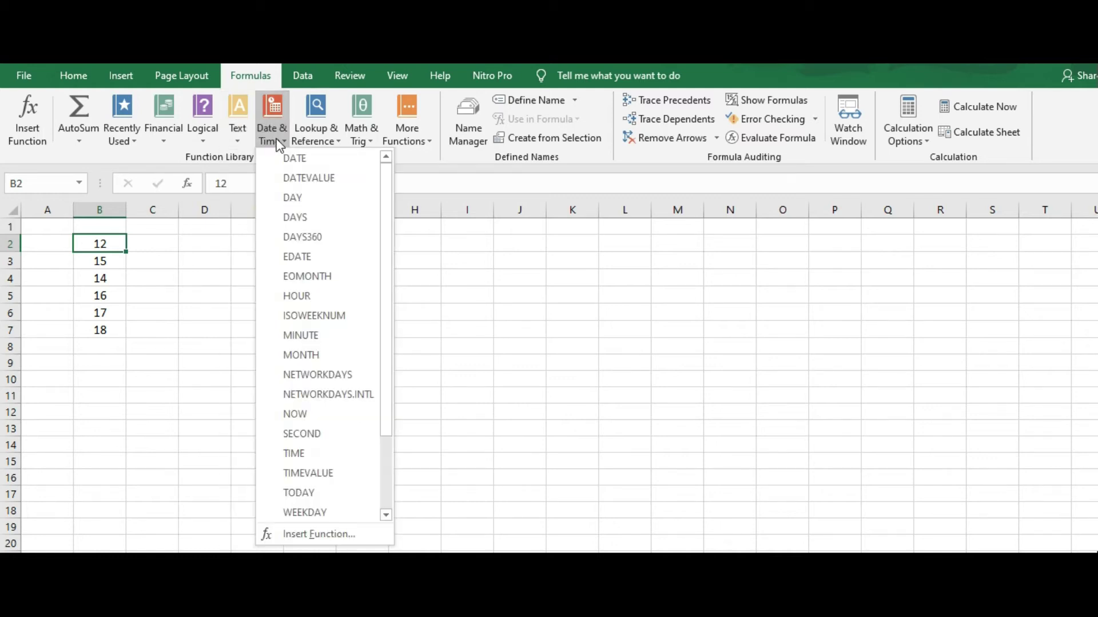
{"action": "left_click", "coordinate": [279, 143]}
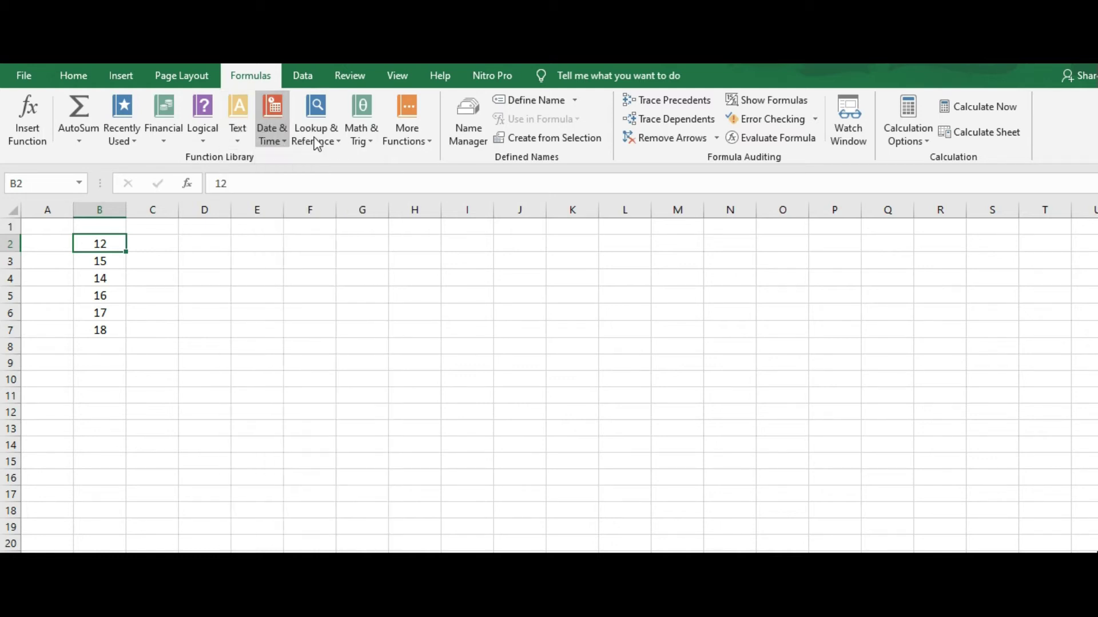
{"action": "left_click", "coordinate": [317, 143]}
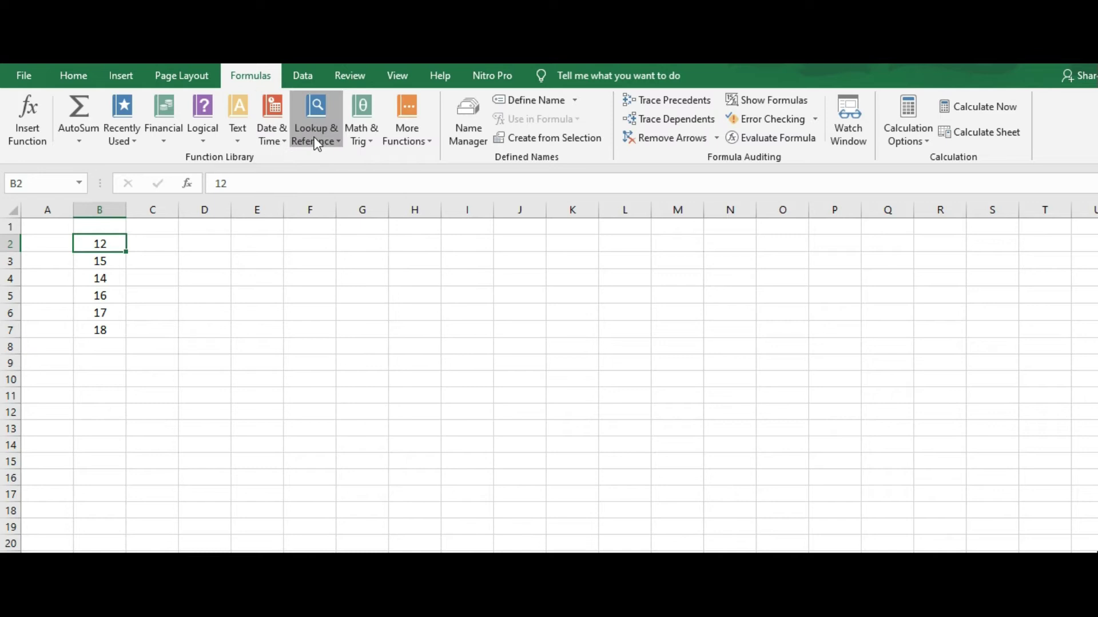
{"action": "left_click", "coordinate": [404, 133]}
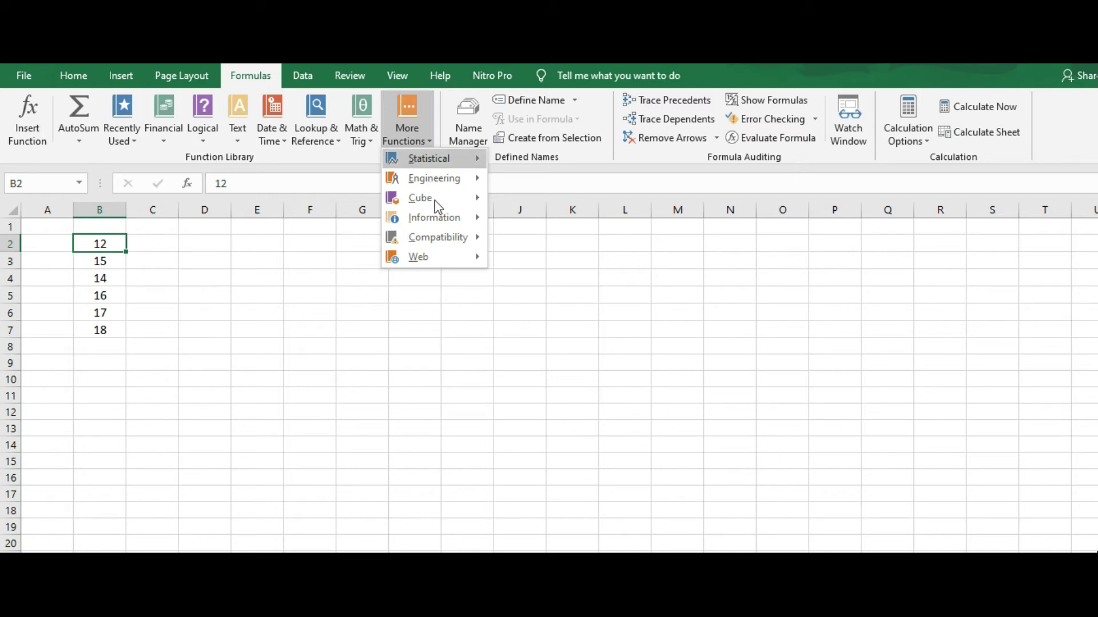
{"action": "mouse_move", "coordinate": [440, 259]}
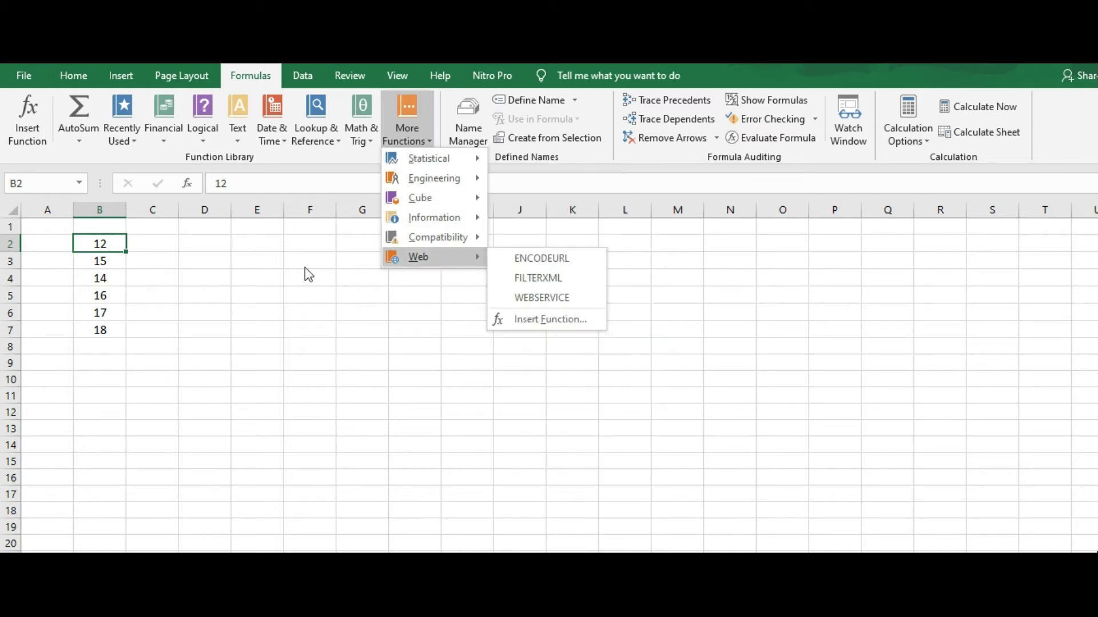
{"action": "left_click", "coordinate": [305, 268]}
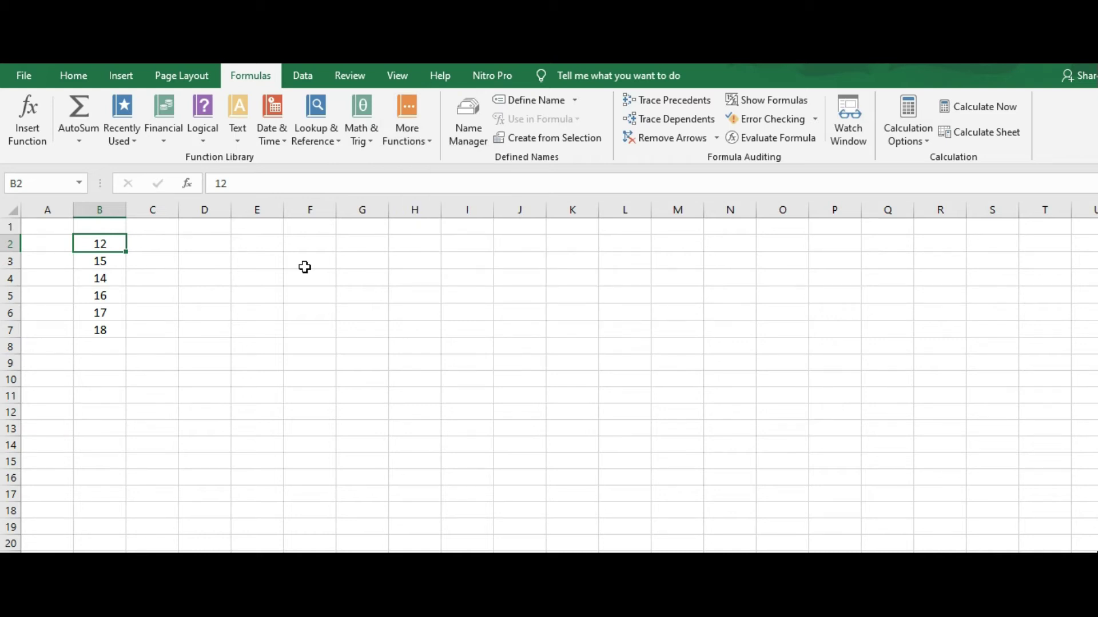
{"action": "left_click", "coordinate": [201, 294]}
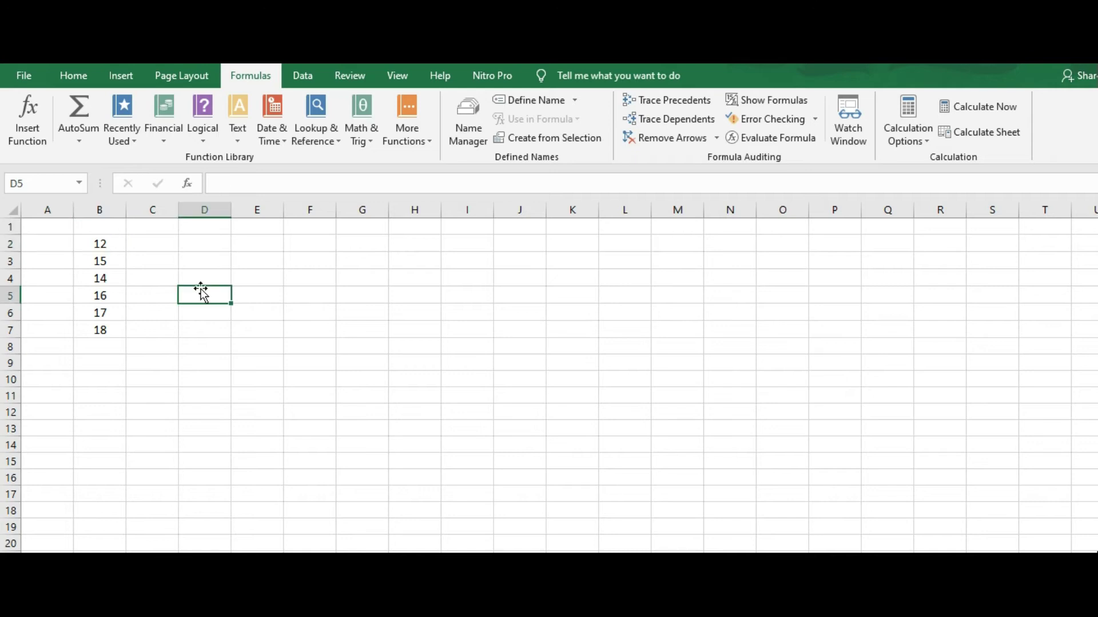
- Add up the six values of column B in cell B9 with the formula =B2+B3+B4+B5+B6+B7
{"action": "left_click_drag", "start_coordinate": [108, 244], "coordinate": [116, 331]}
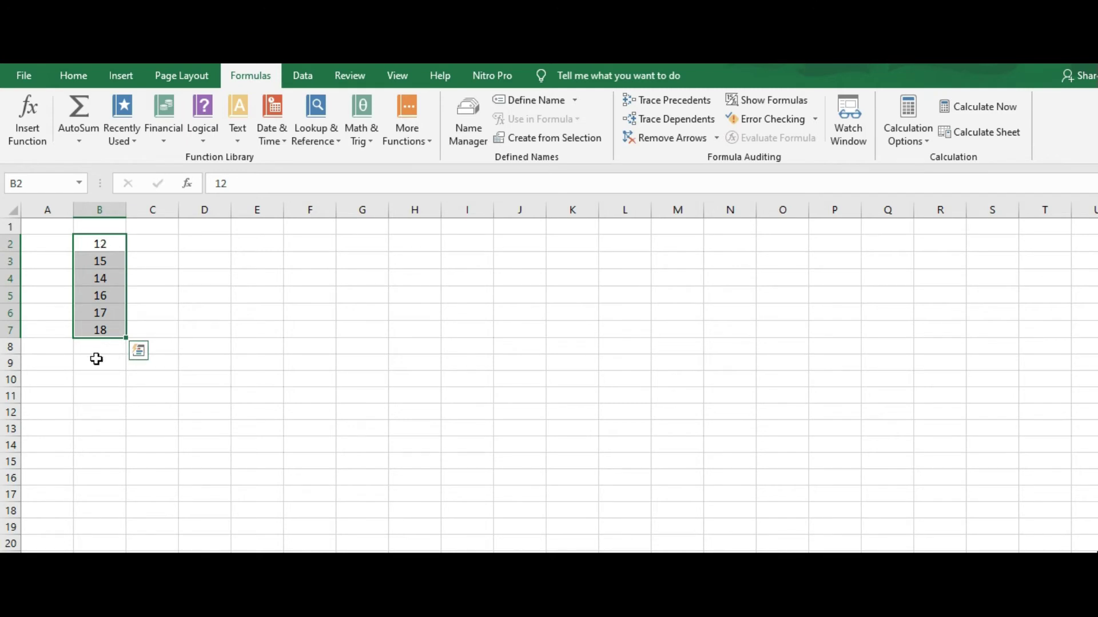
{"action": "left_click", "coordinate": [94, 367]}
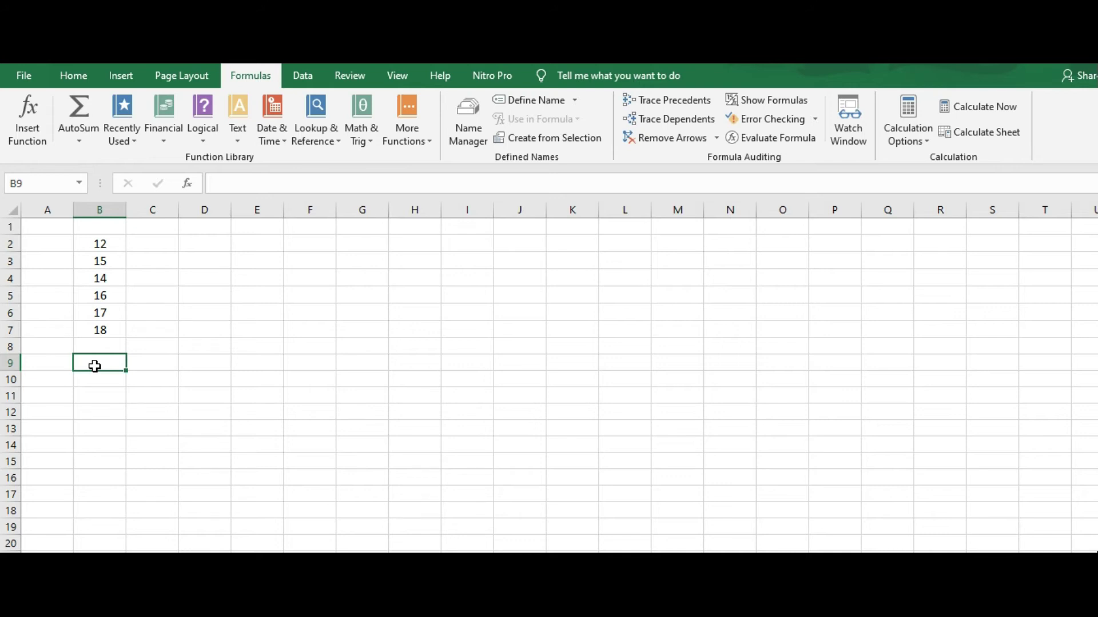
{"action": "type", "text": "="}
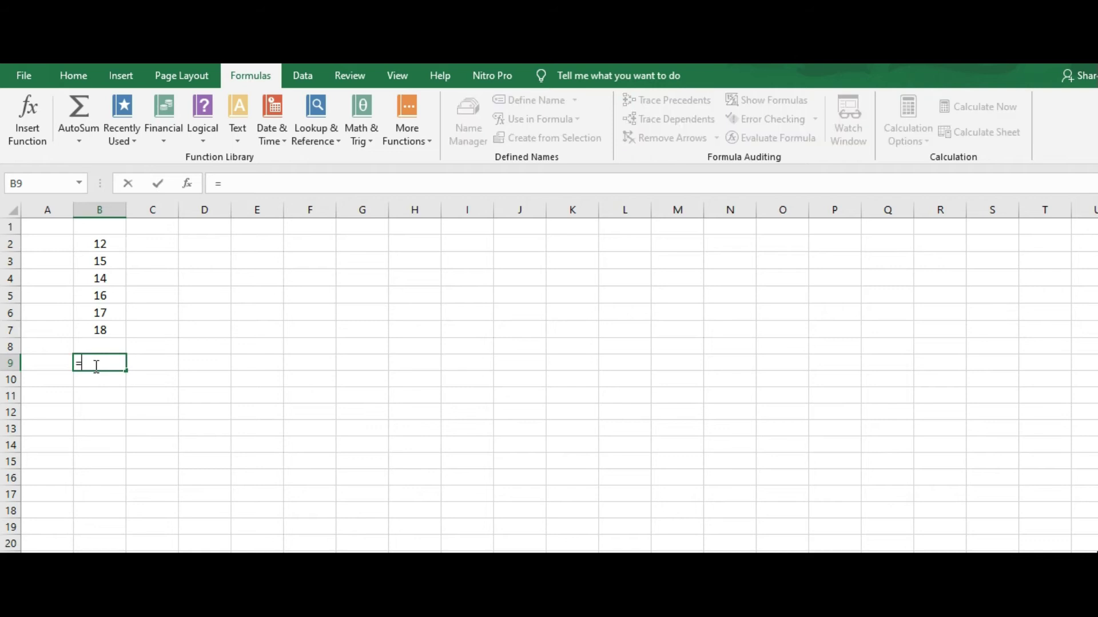
{"action": "left_click", "coordinate": [109, 242]}
{"action": "type", "text": "+"}
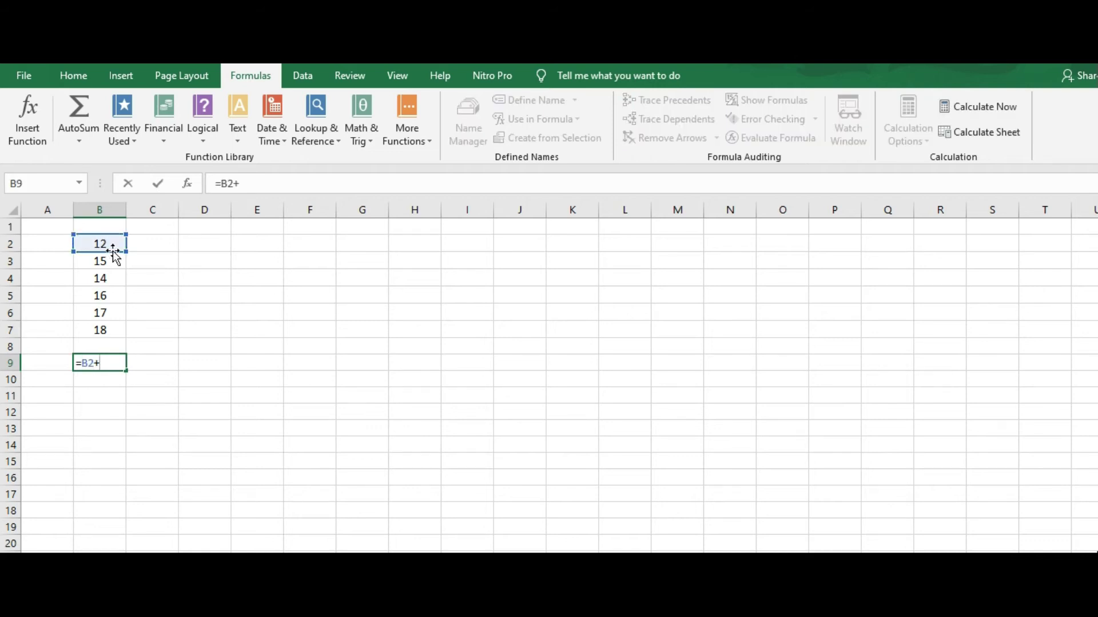
{"action": "left_click", "coordinate": [115, 261]}
{"action": "type", "text": "+"}
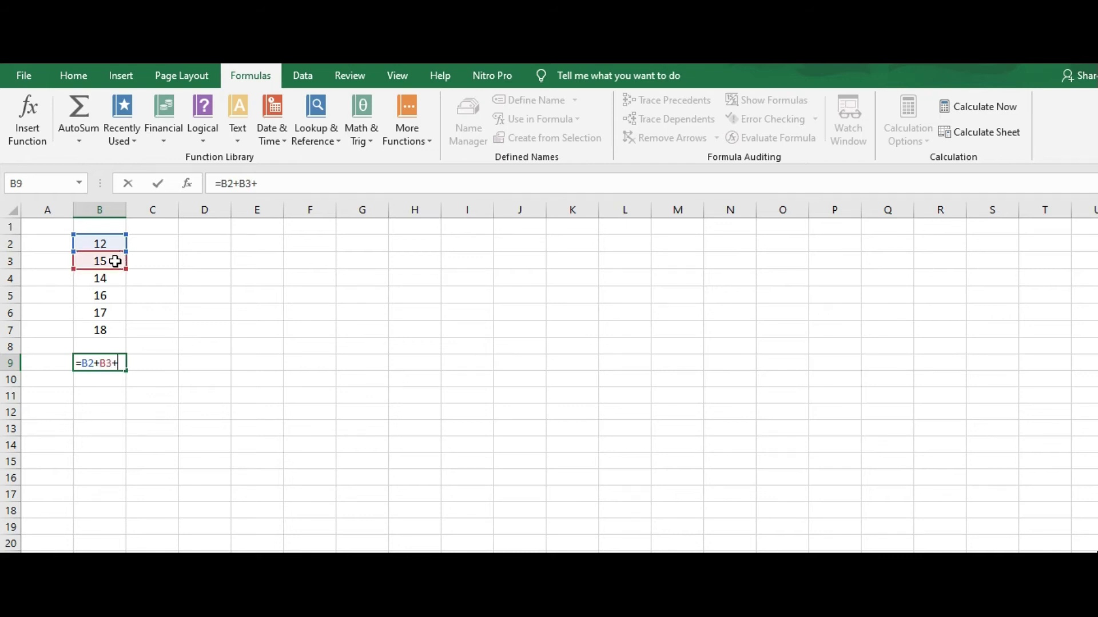
{"action": "left_click", "coordinate": [114, 279]}
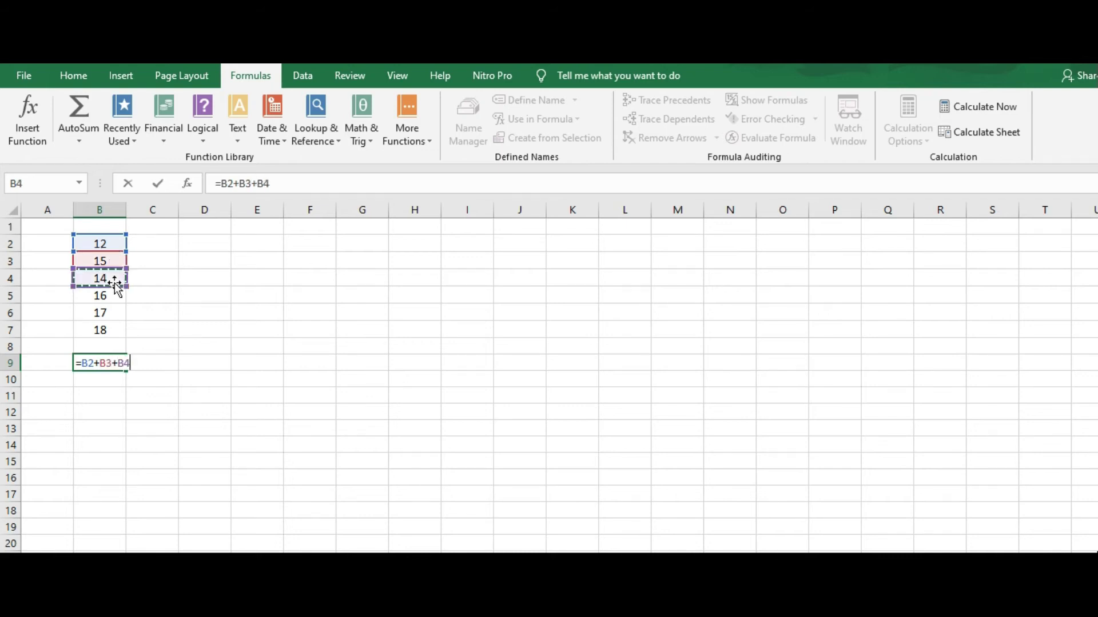
{"action": "type", "text": "+"}
{"action": "left_click", "coordinate": [113, 300]}
{"action": "type", "text": "+"}
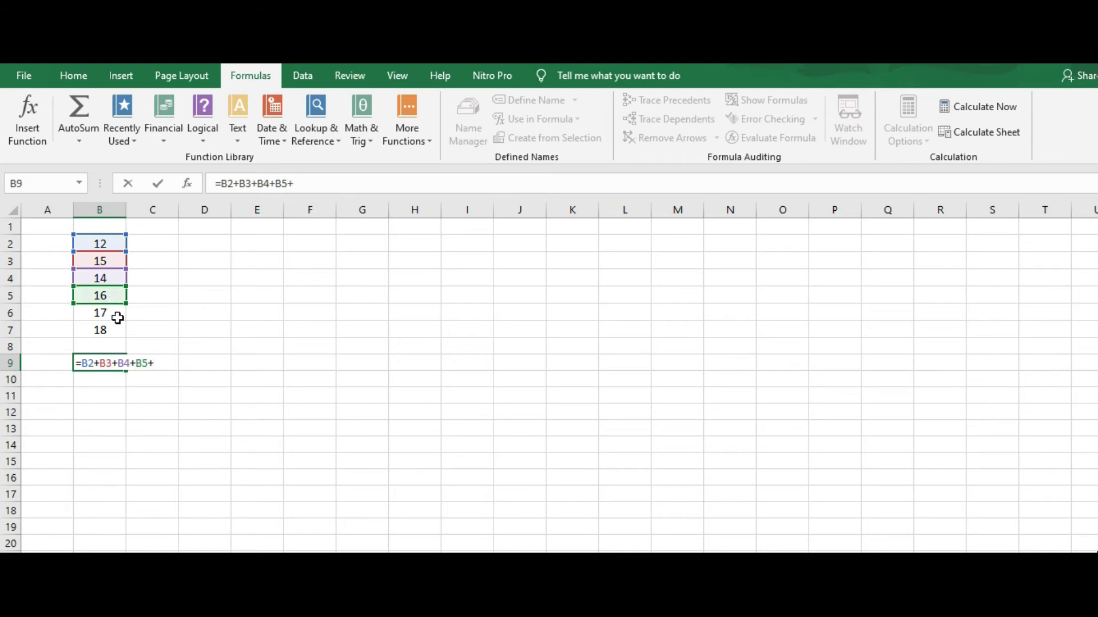
{"action": "left_click", "coordinate": [117, 317]}
{"action": "type", "text": "+"}
{"action": "left_click", "coordinate": [116, 334]}
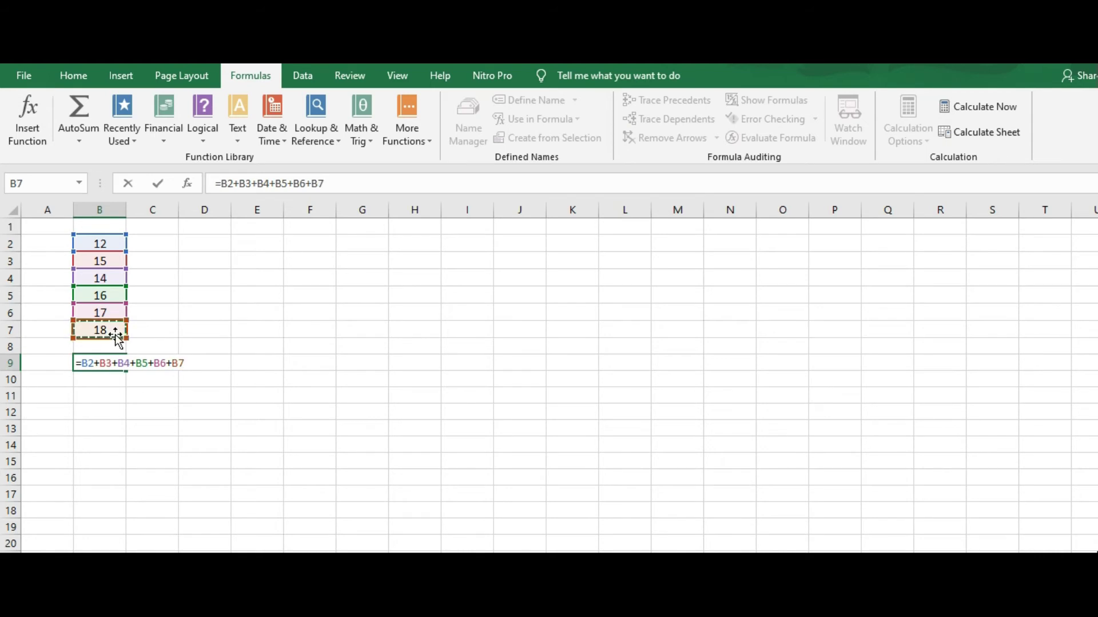
{"action": "key", "text": "Return"}
{"action": "left_click", "coordinate": [108, 363]}
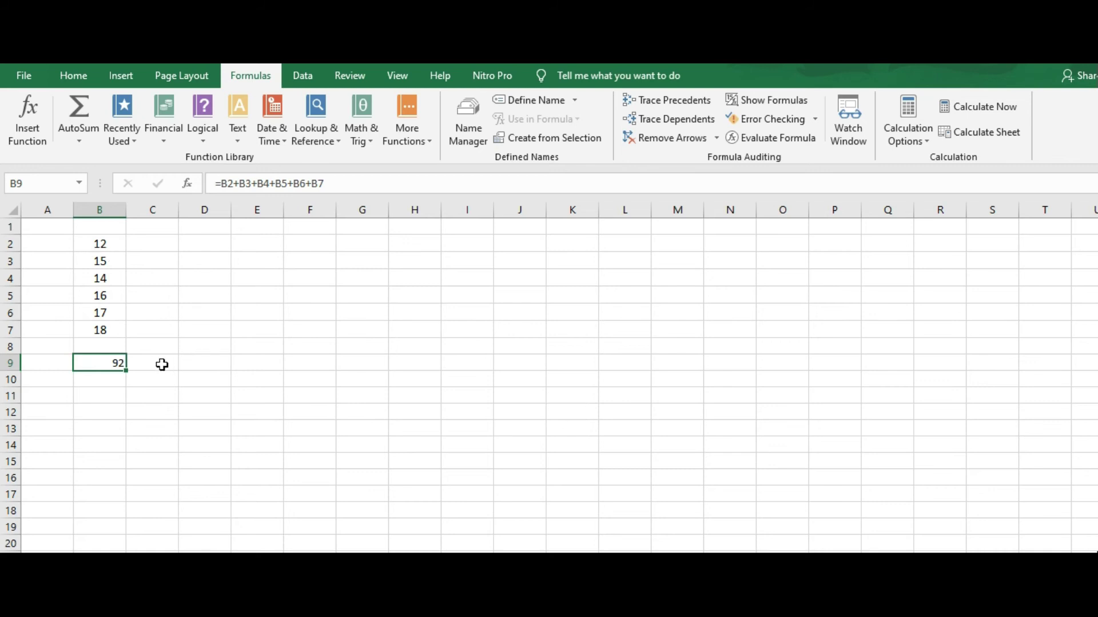
- Insert the SUM function from the Math & Trig category in cell D9, using B2:B7 as its range
{"action": "left_click", "coordinate": [197, 371]}
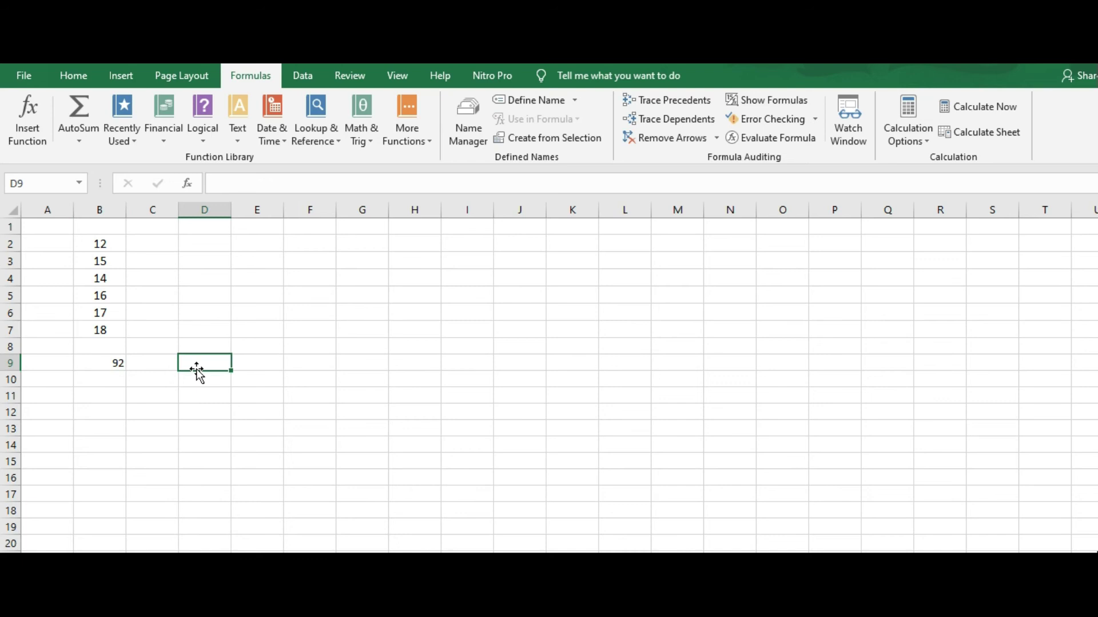
{"action": "type", "text": "="}
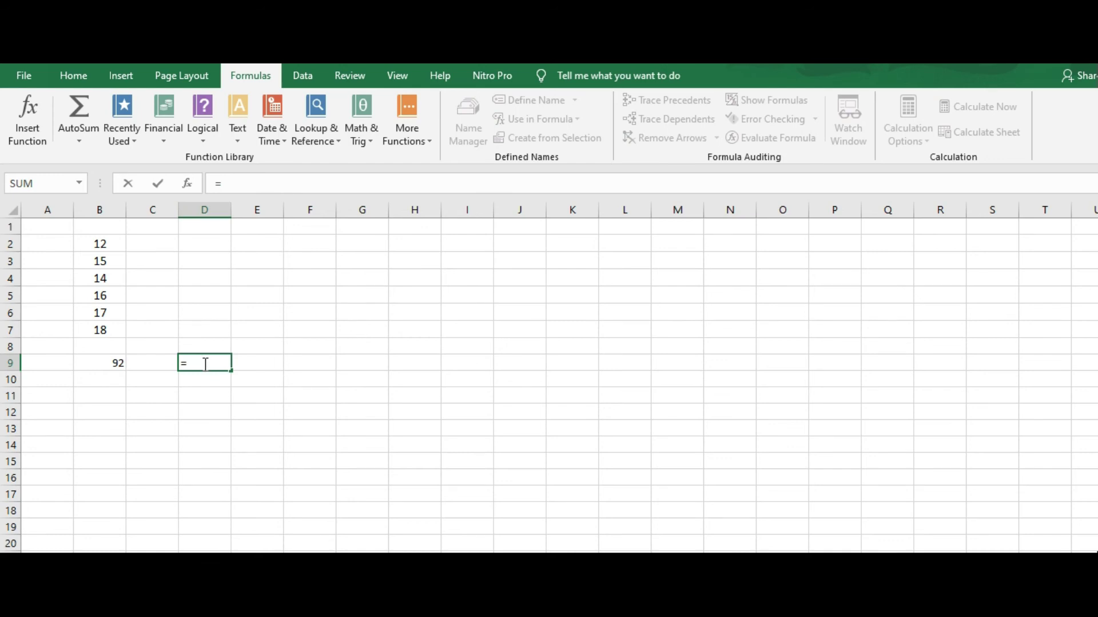
{"action": "left_click", "coordinate": [364, 140]}
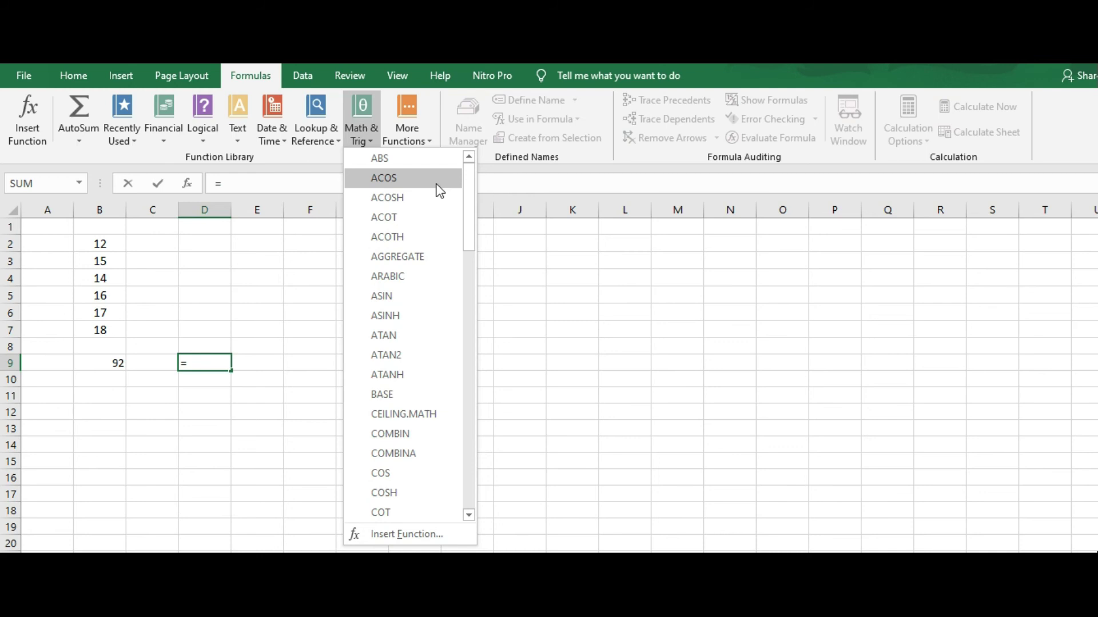
{"action": "left_click_drag", "start_coordinate": [468, 203], "coordinate": [468, 465]}
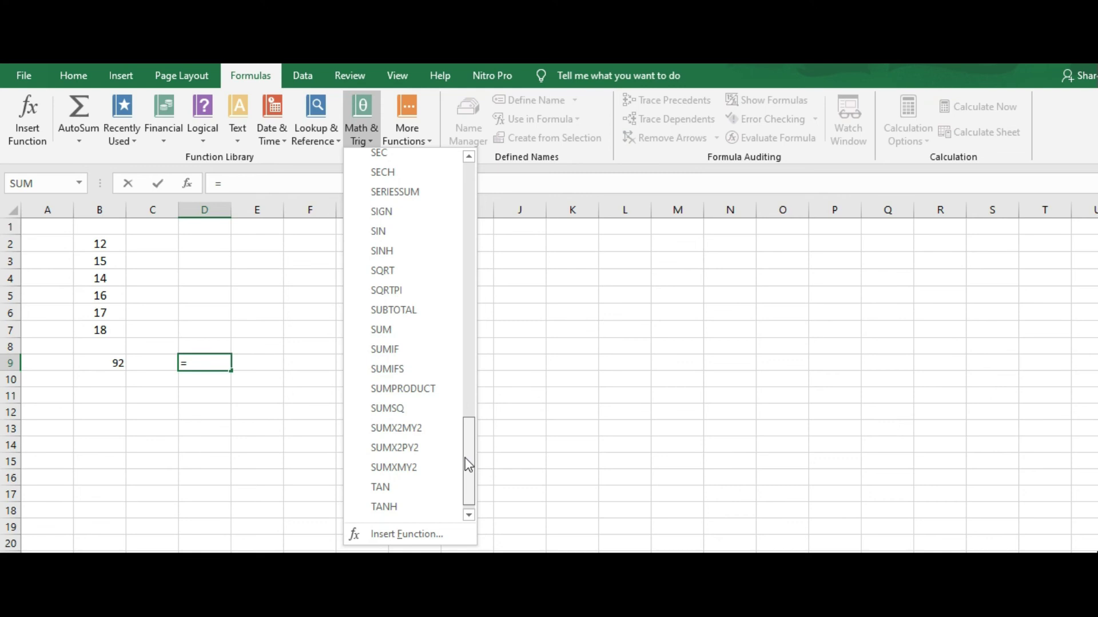
{"action": "left_click", "coordinate": [381, 330]}
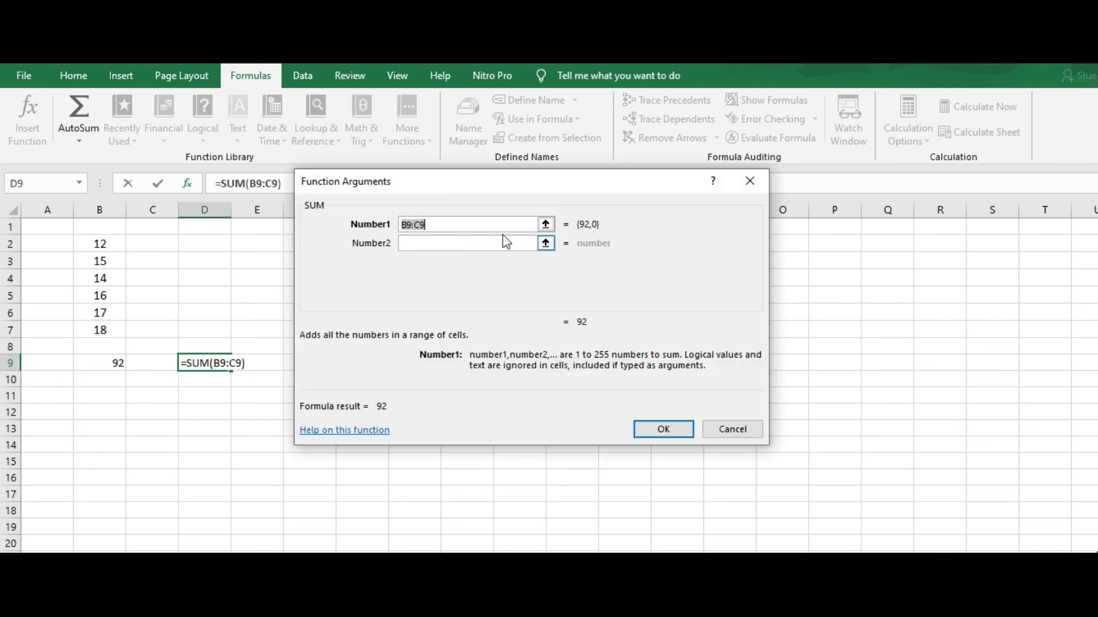
{"action": "left_click_drag", "start_coordinate": [89, 243], "coordinate": [109, 331]}
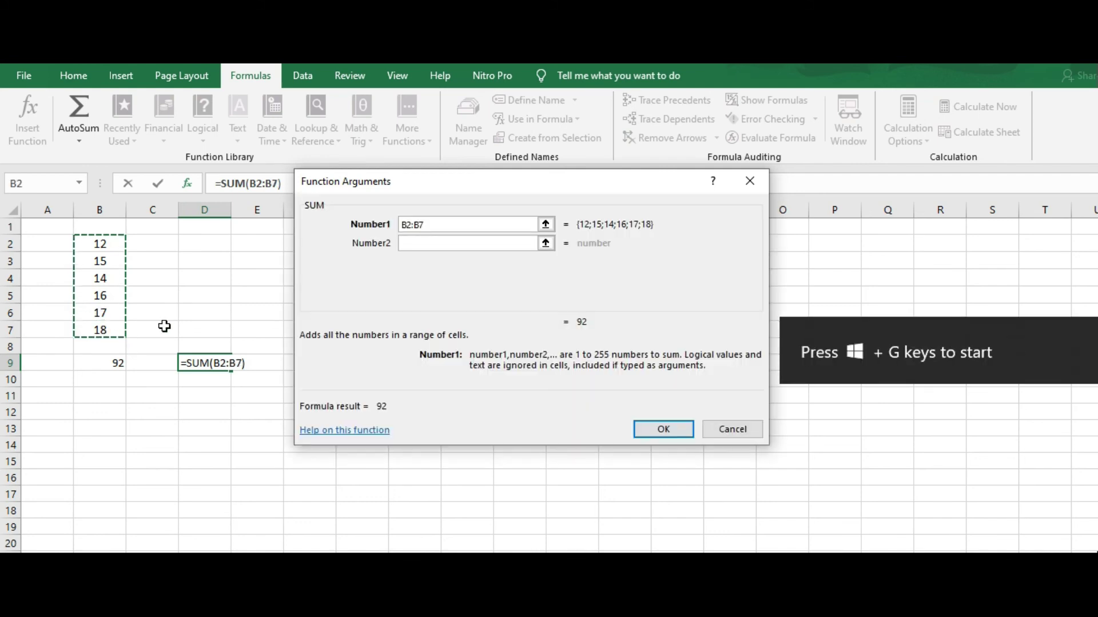
{"action": "left_click", "coordinate": [651, 433]}
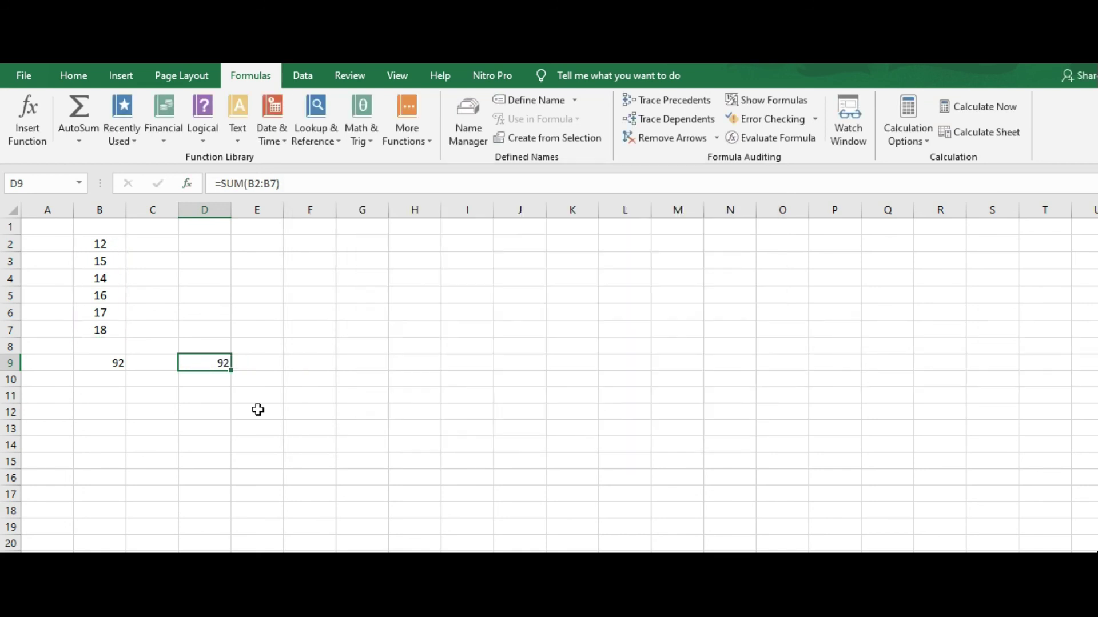
- Compare the cell-by-cell addition formula in B9 with the SUM function in D9
{"action": "left_click", "coordinate": [109, 363]}
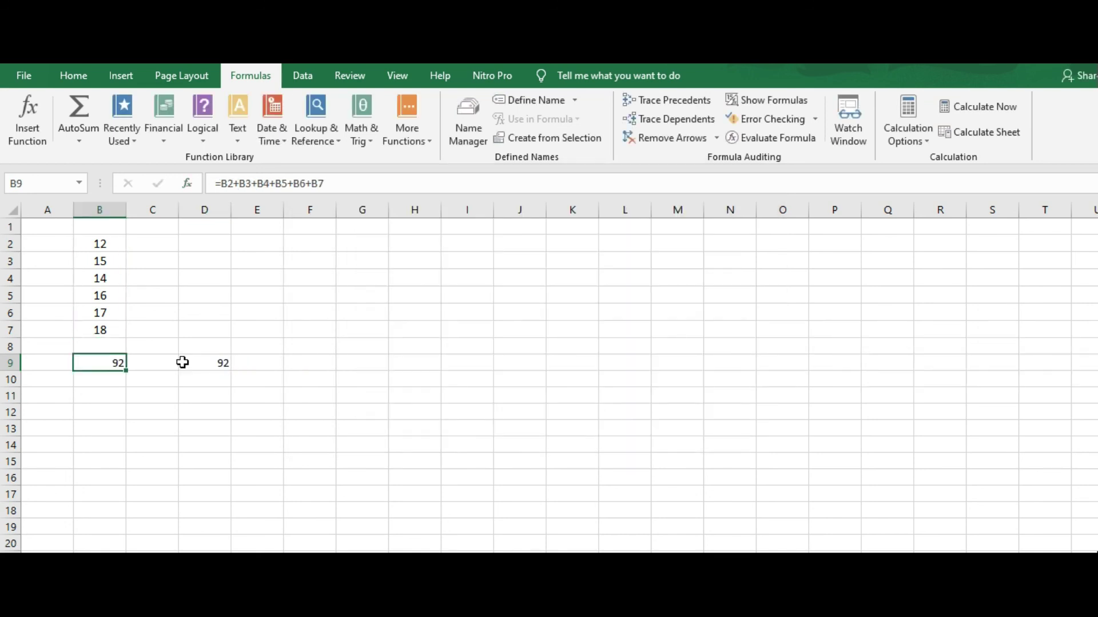
{"action": "left_click", "coordinate": [182, 362]}
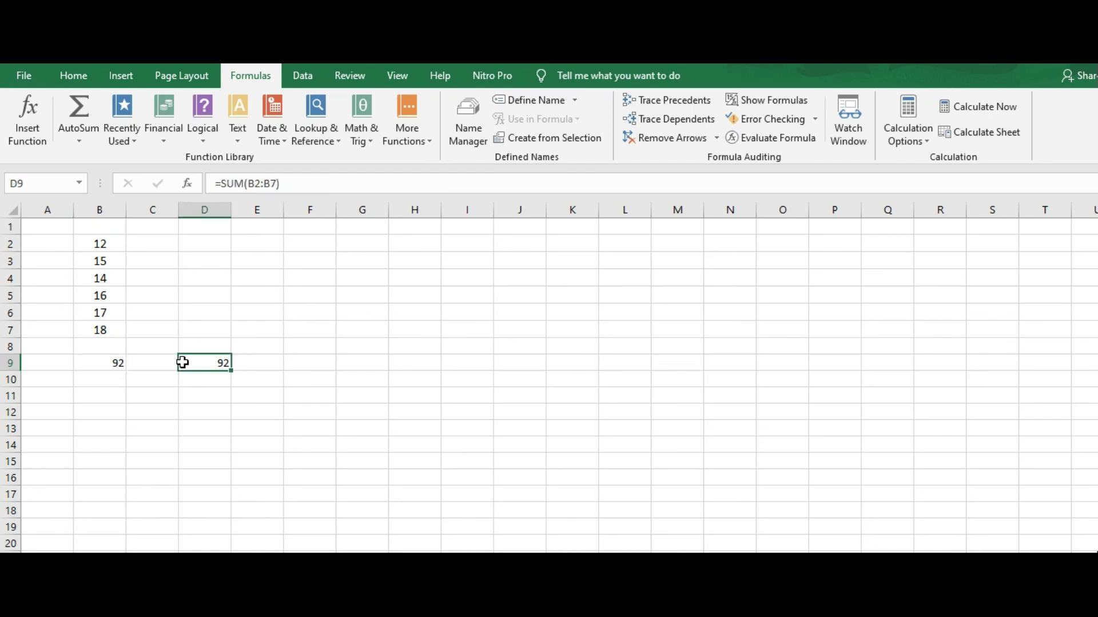
{"action": "left_click", "coordinate": [110, 362]}
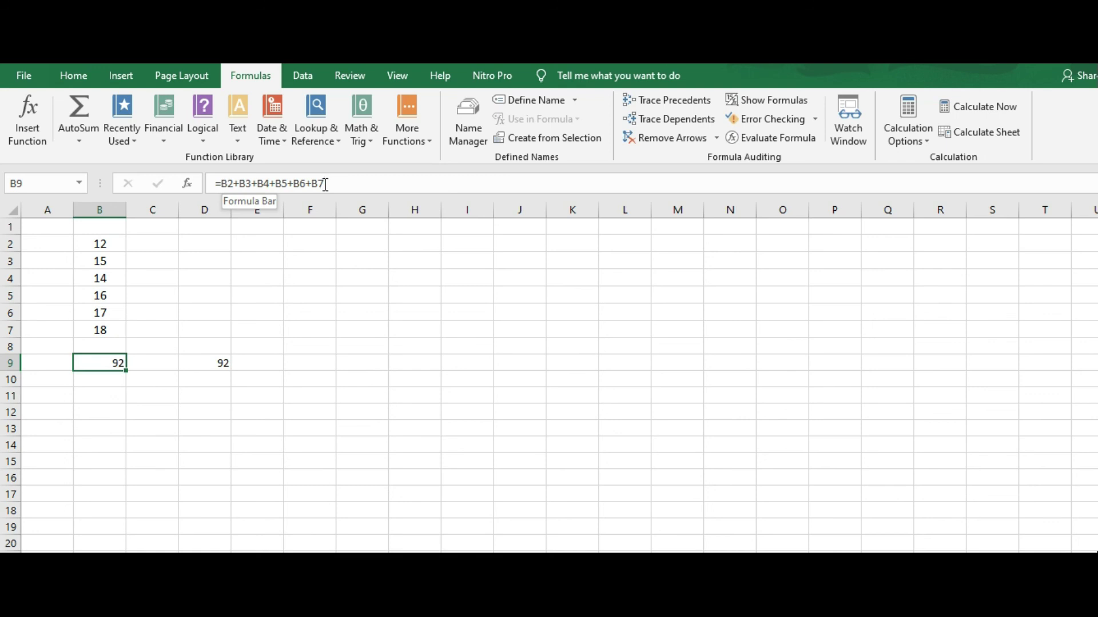
{"action": "left_click", "coordinate": [200, 363]}
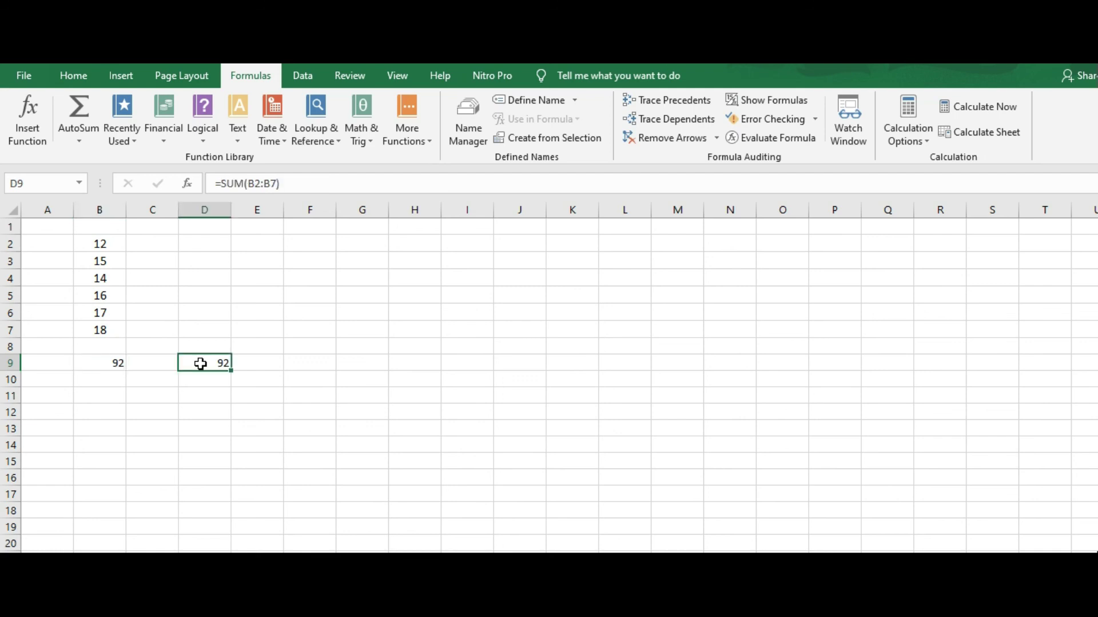